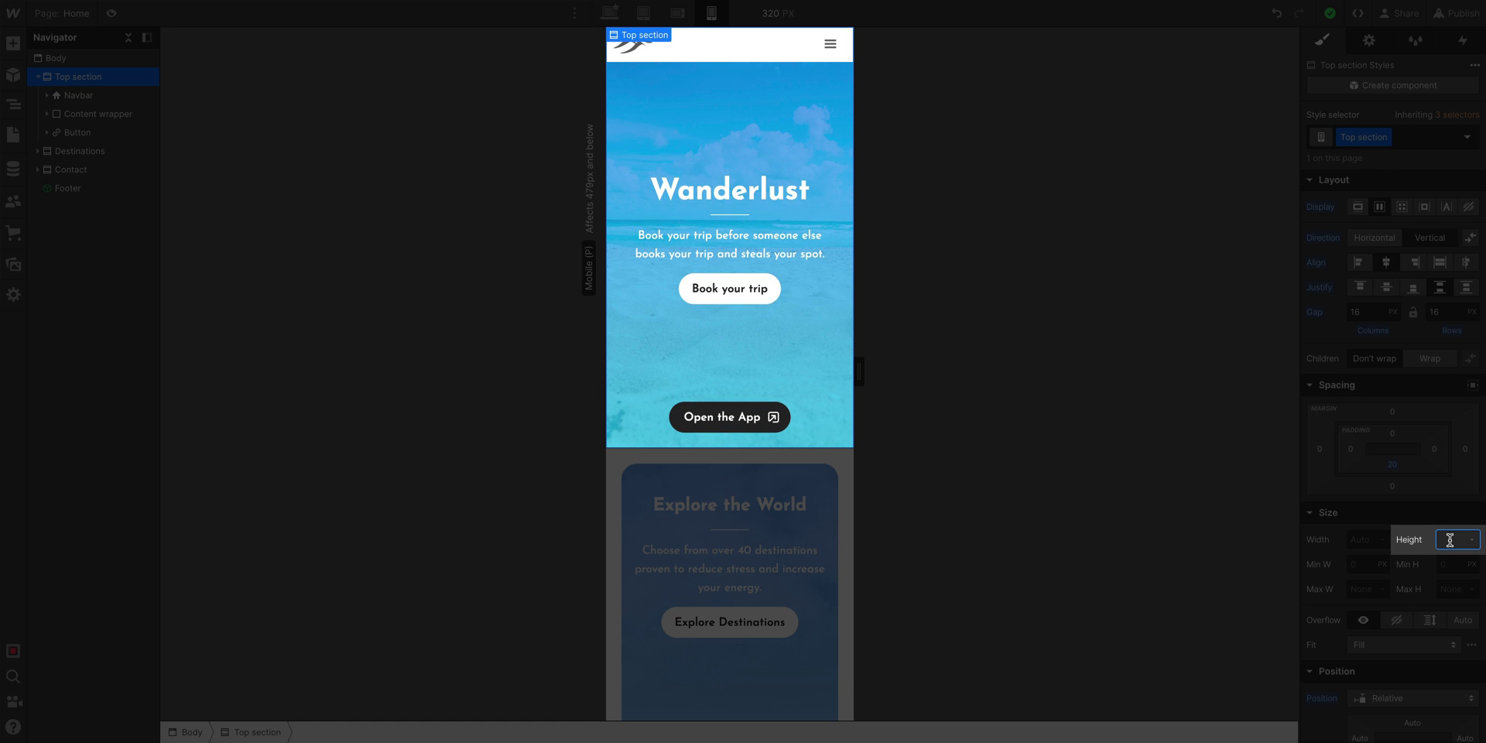
# - Commit 100 VH as the Wanderlust Top section's height
pyautogui.press('Return')
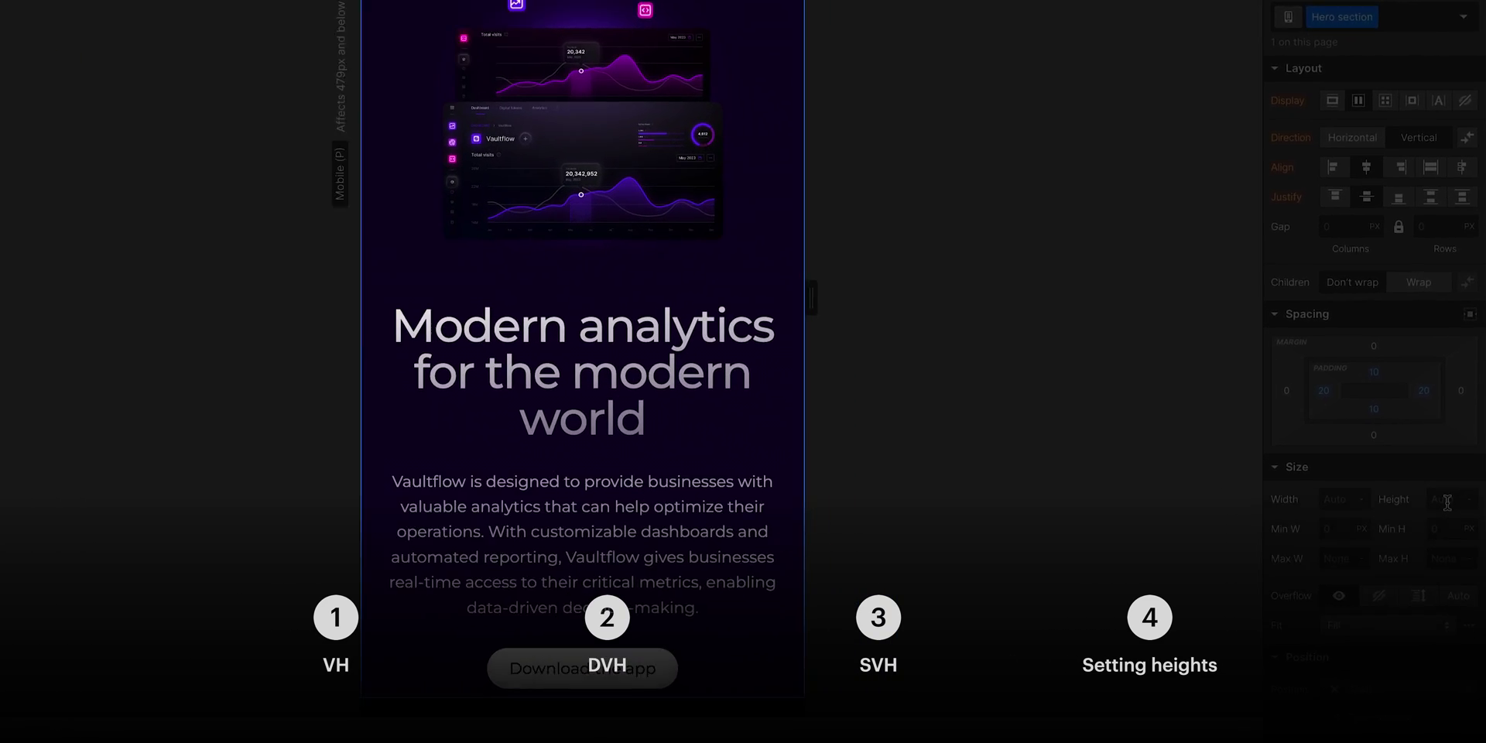
# - Enter 100svh in the Vaultflow Hero section's Size > Height field
pyautogui.click(1446, 502)
pyautogui.write('100svh')
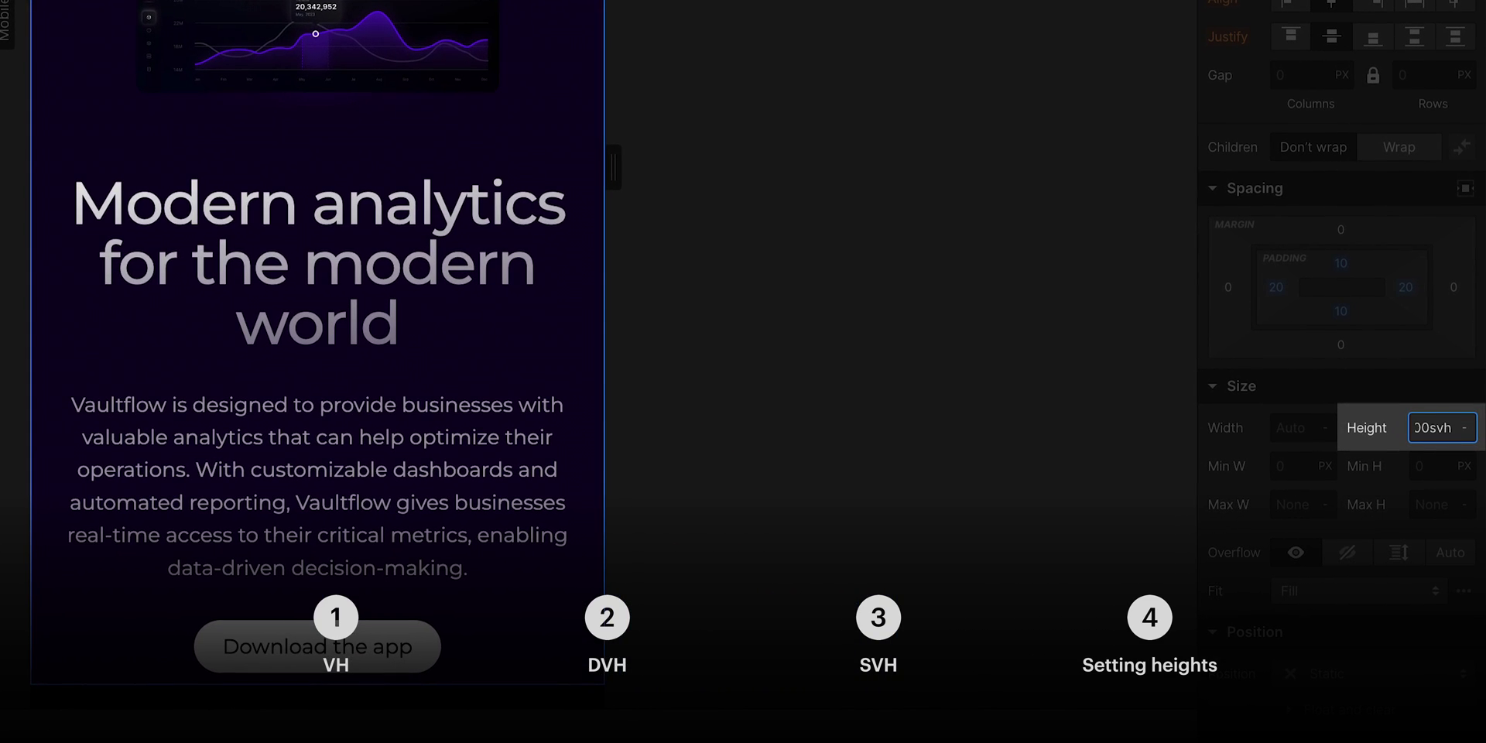
pyautogui.press('Return')
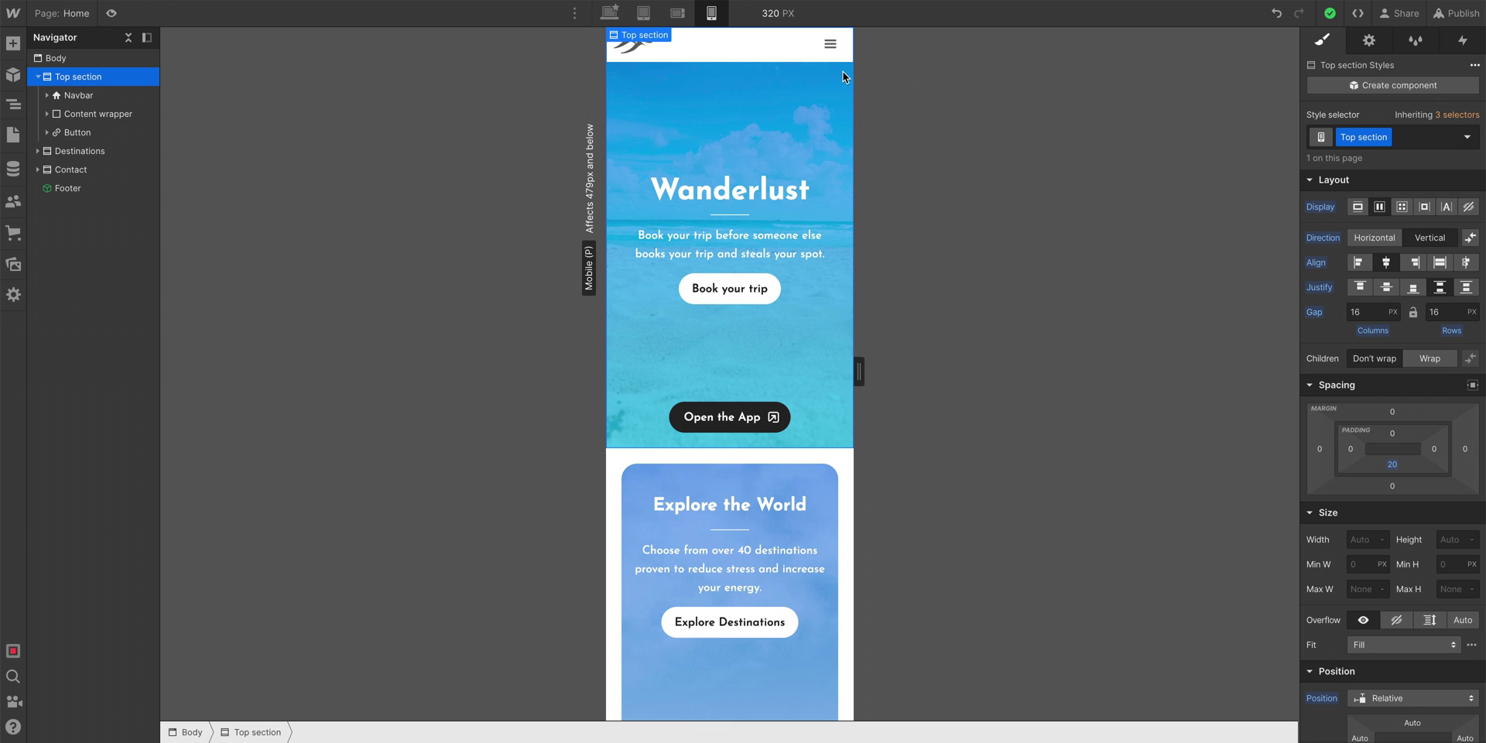
# - Re-enter 100 VH as the Wanderlust Top section's height
pyautogui.click(1450, 539)
pyautogui.write('100vh')
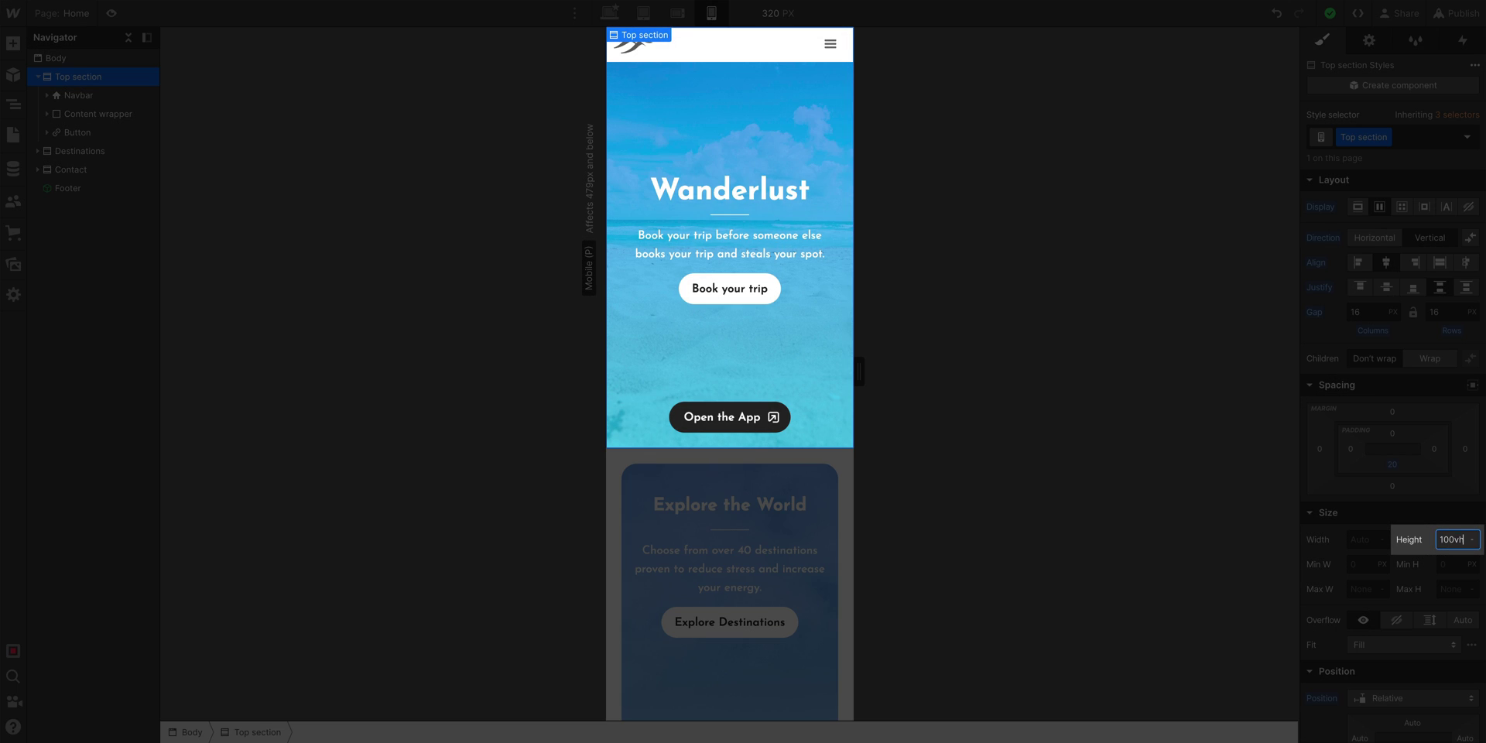
pyautogui.press('Return')
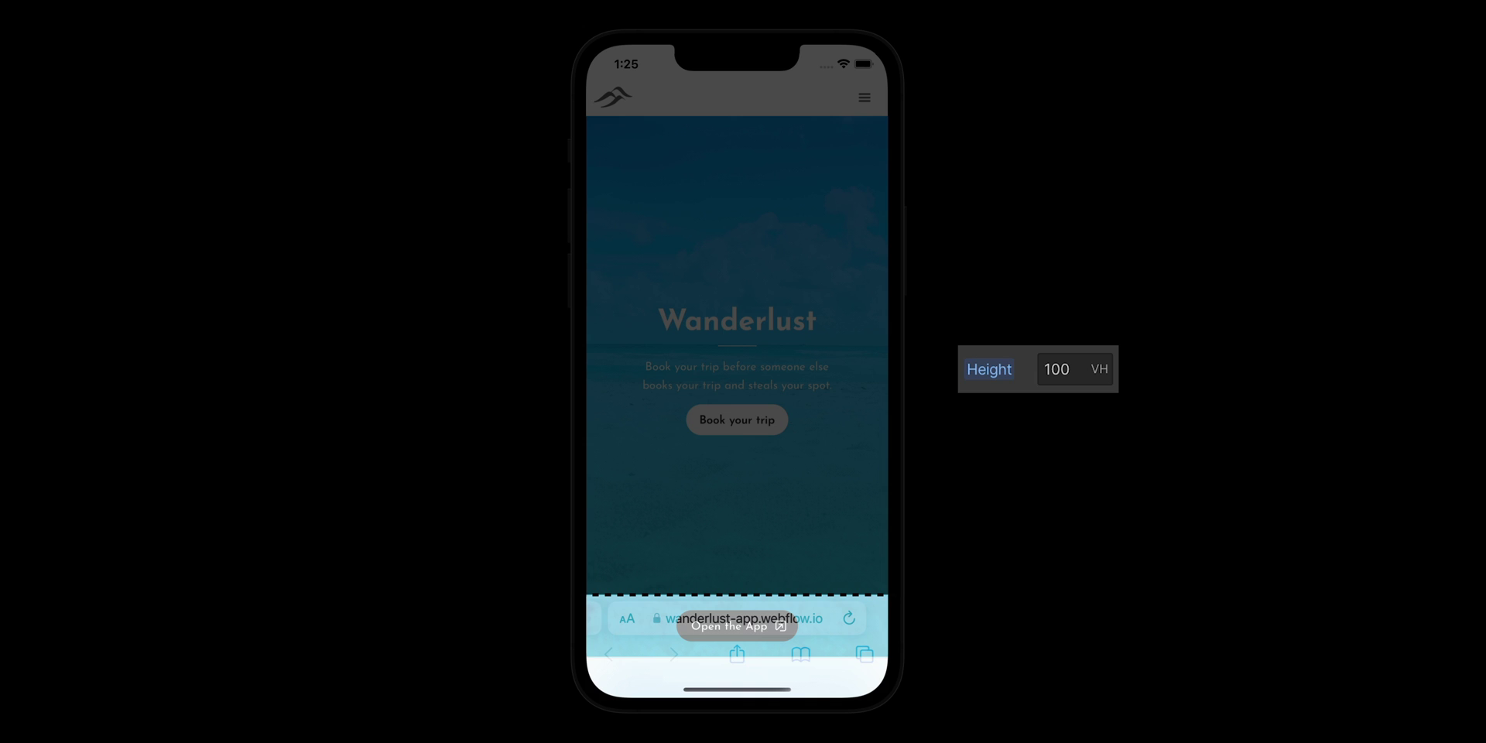
# - Type 9000 into the Top section's VH height field to watch it resize
pyautogui.write('90')
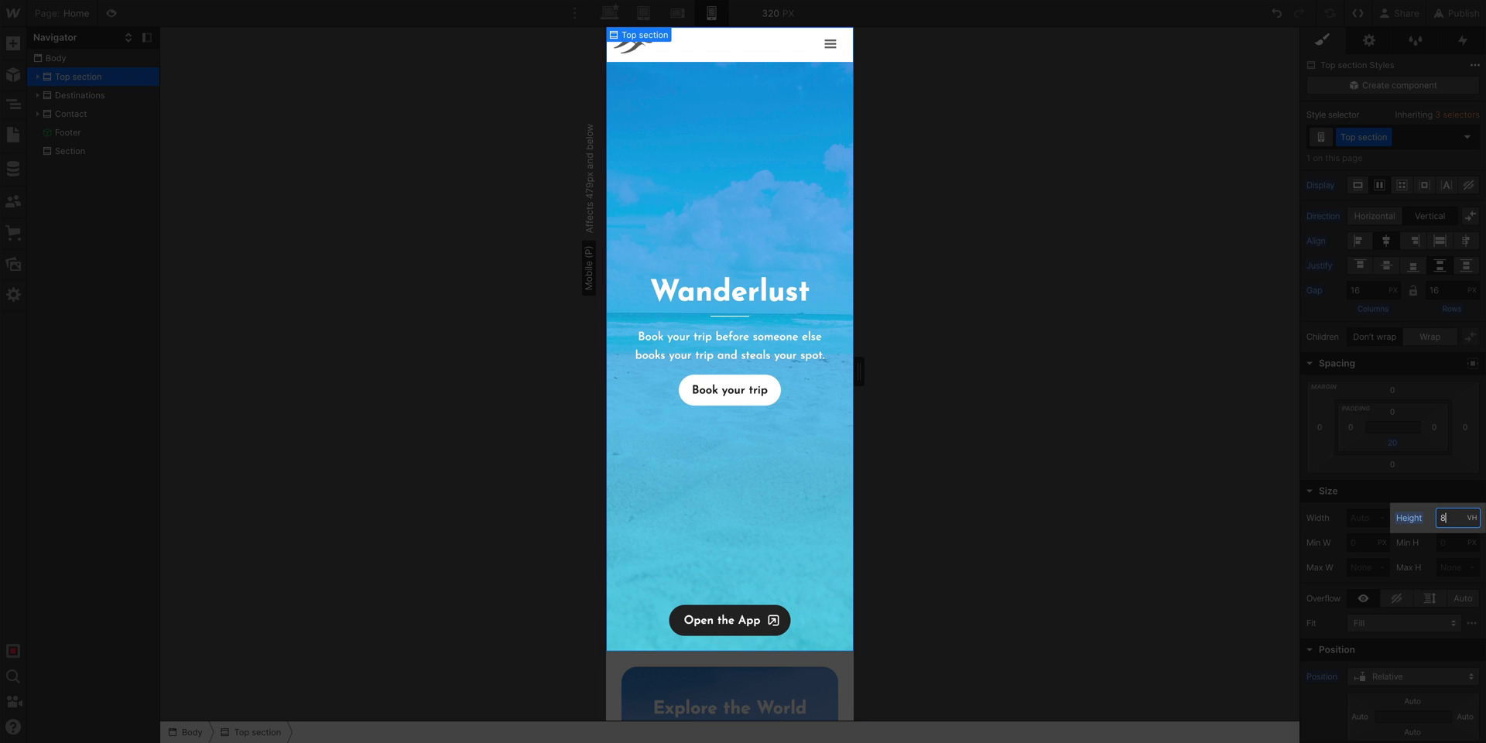
pyautogui.write('0')
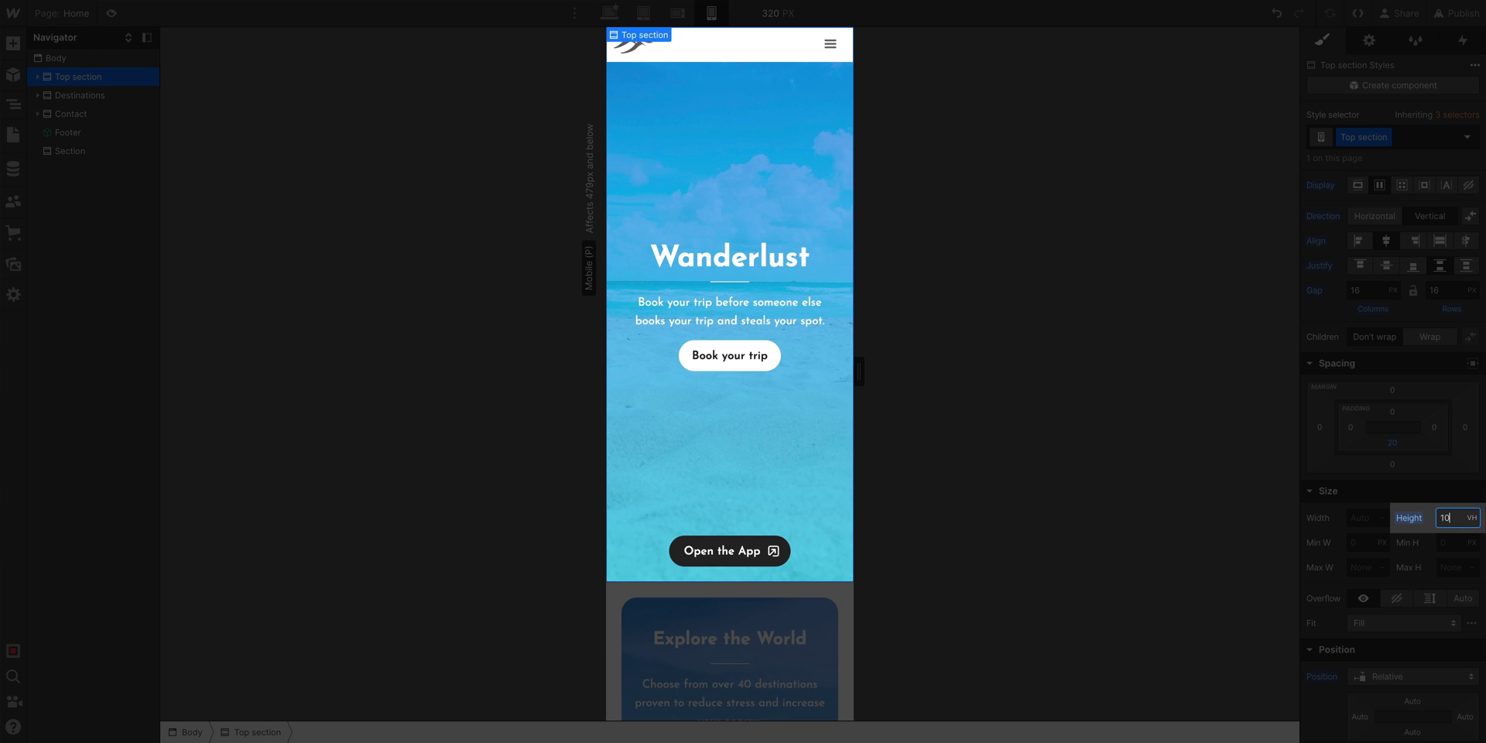
pyautogui.write('0')
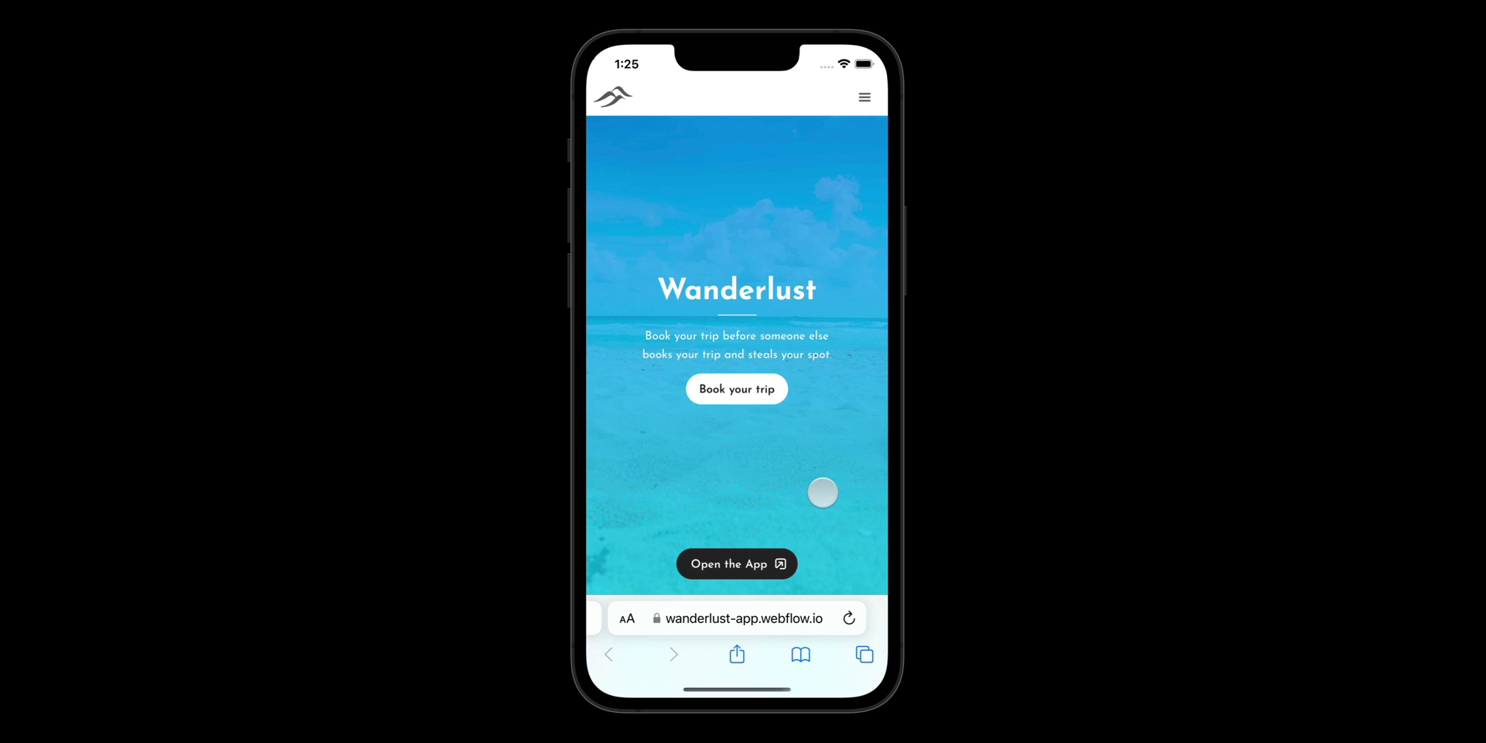
# - Drag on the canvas to check the Top section at 100 DVH height
pyautogui.moveTo(823, 493)
pyautogui.mouseDown()
pyautogui.moveTo(821, 458)
pyautogui.moveTo(822, 523)
pyautogui.mouseUp()
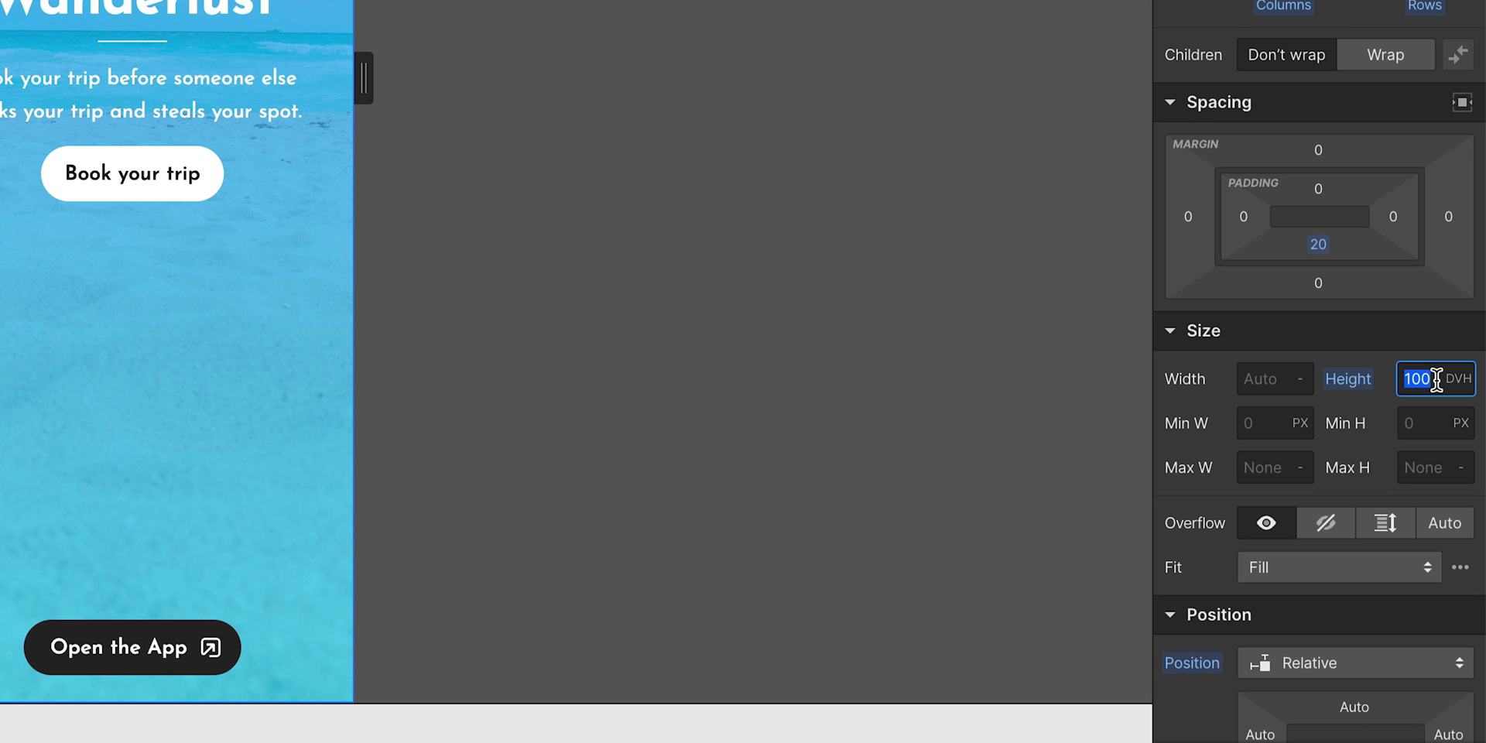
# - Type 1vh into the Height field and bring the logo header back into view
pyautogui.write('1')
pyautogui.write('v')
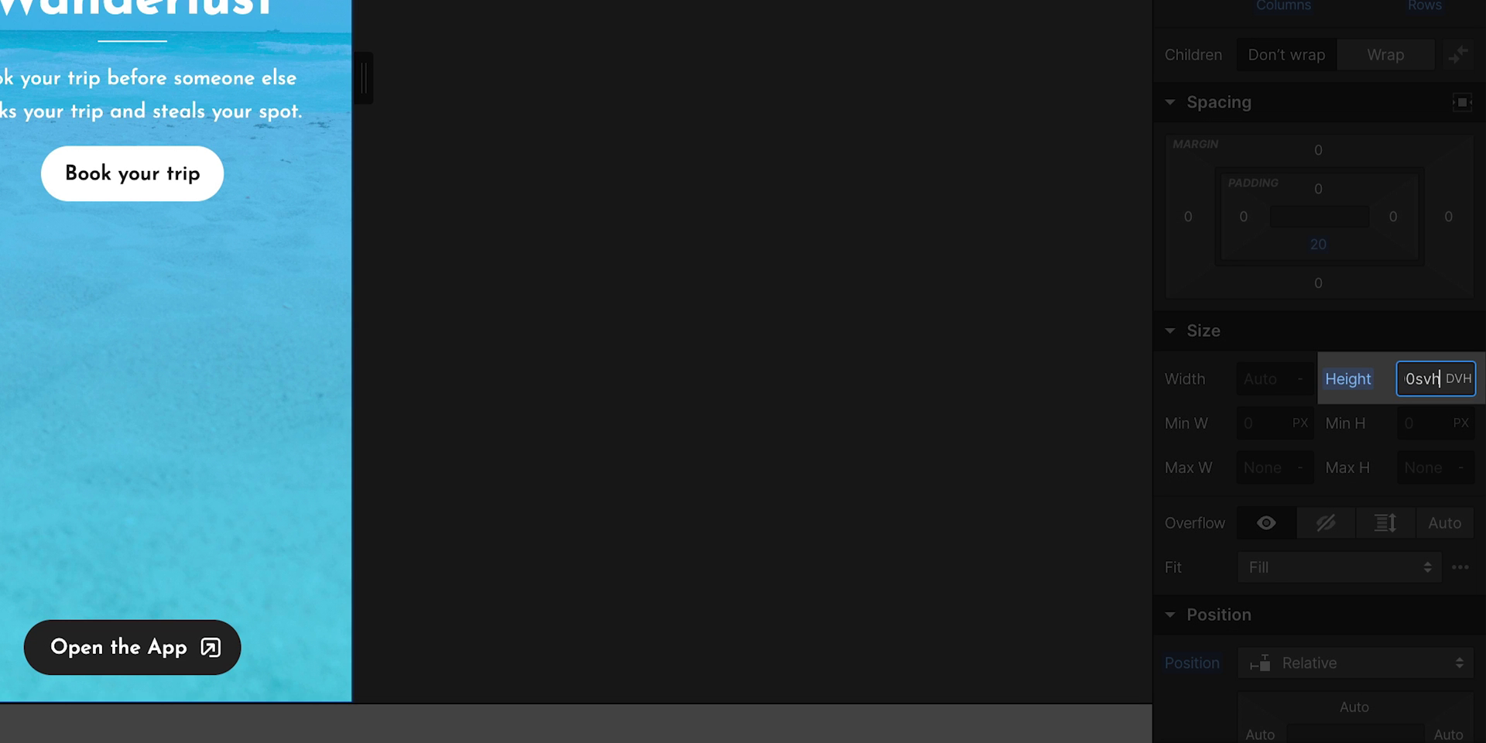
pyautogui.write('h')
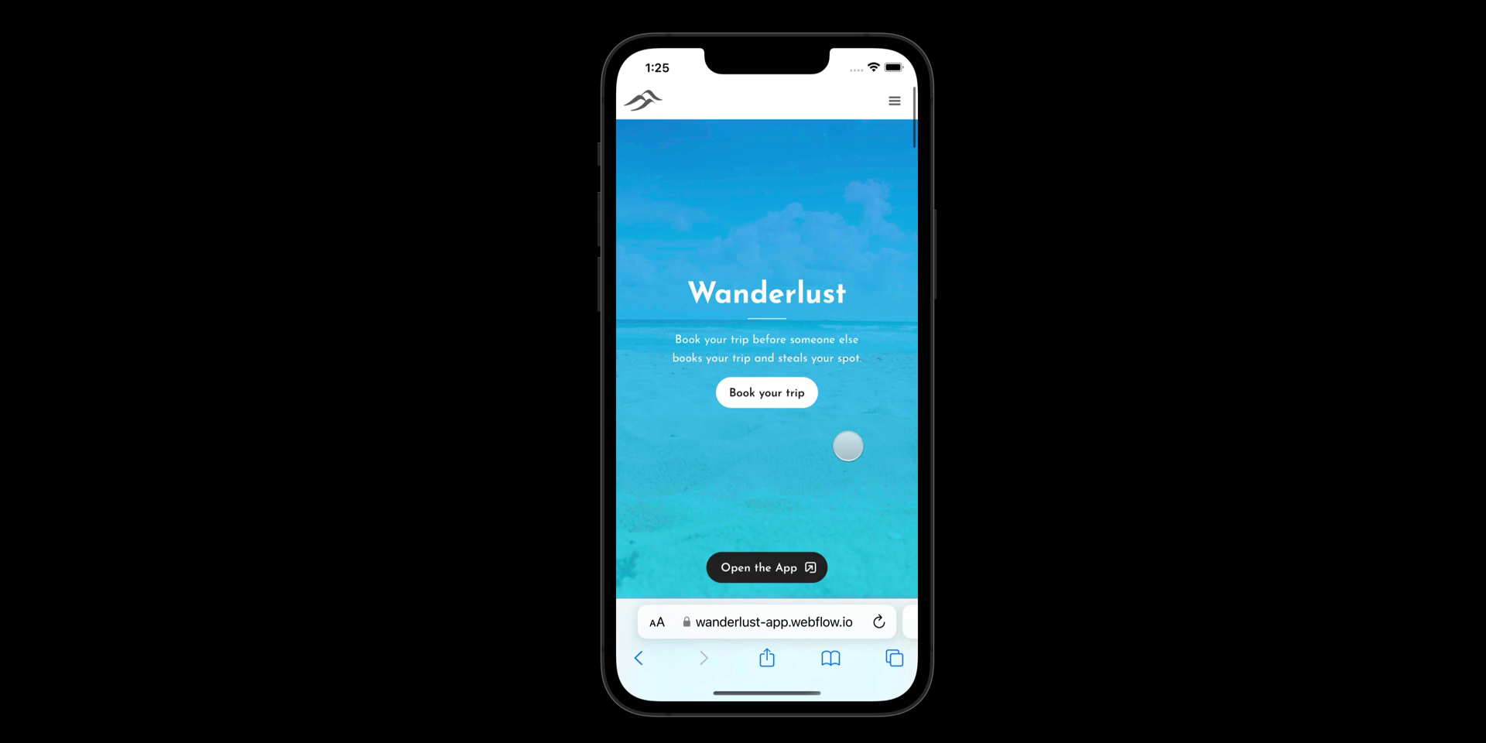
pyautogui.moveTo(849, 322)
pyautogui.mouseDown()
pyautogui.moveTo(834, 455)
pyautogui.moveTo(852, 279)
pyautogui.moveTo(811, 454)
pyautogui.mouseUp()
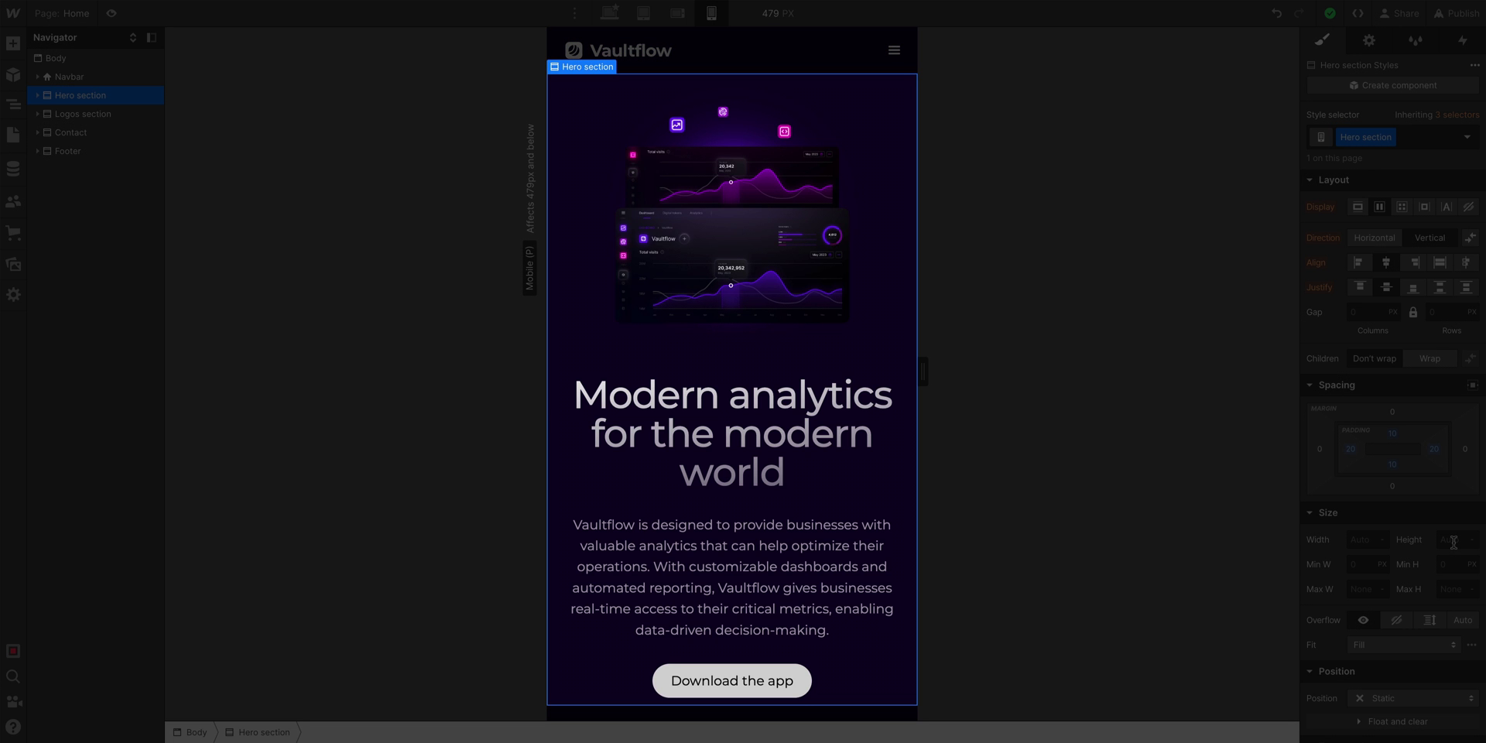
# - Set the Vaultflow Hero height to 100 SVH and confirm the unit in the dropdown
pyautogui.click(1453, 542)
pyautogui.write('100sv')
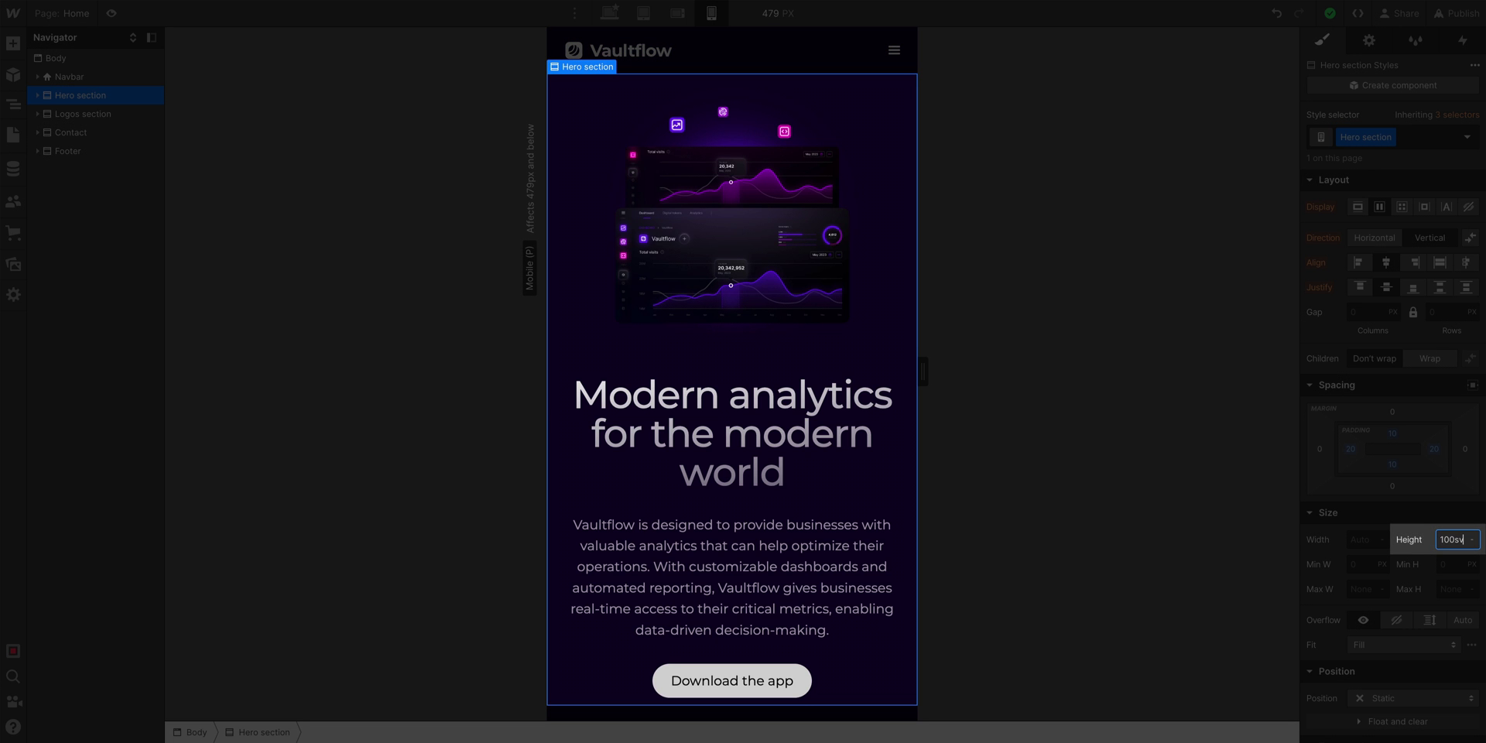
pyautogui.press('Return')
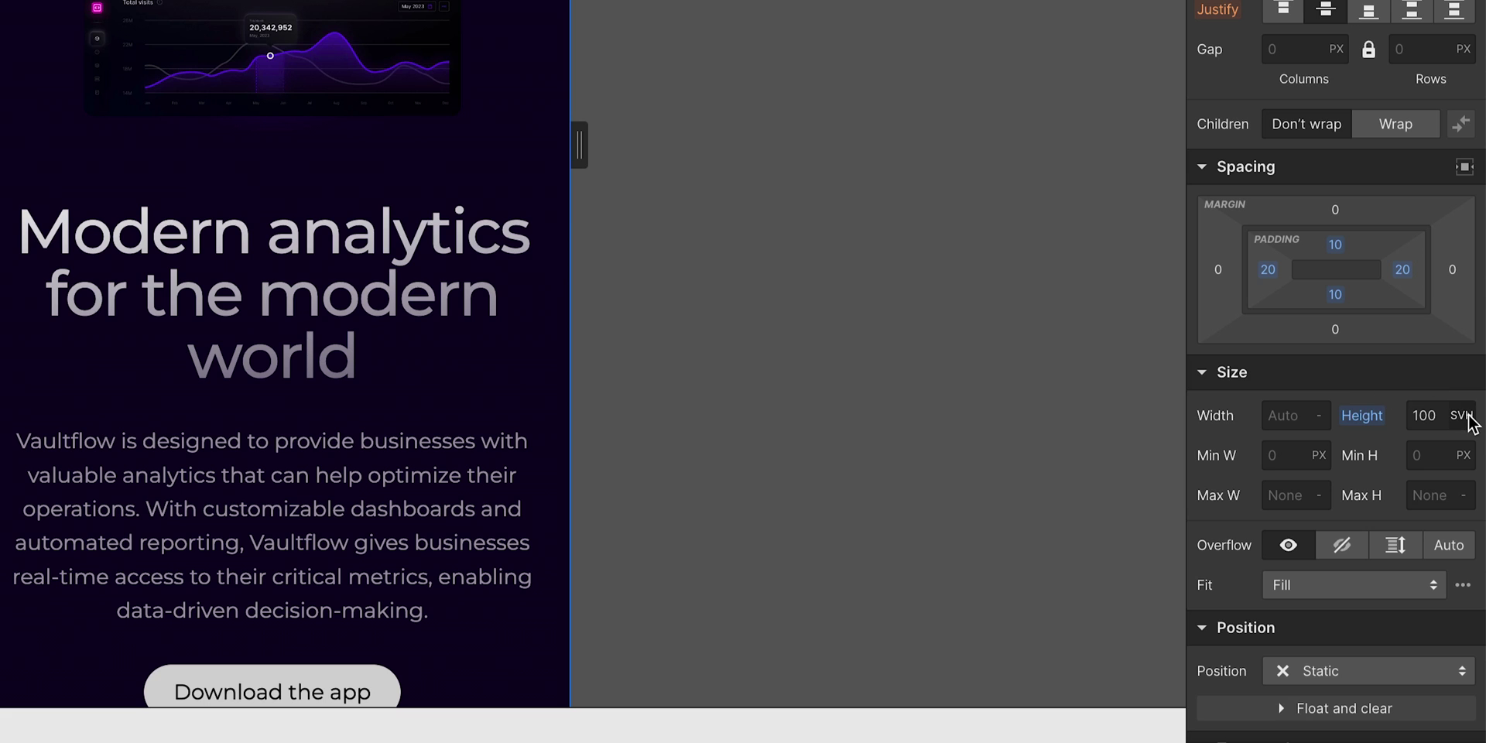
pyautogui.click(1463, 416)
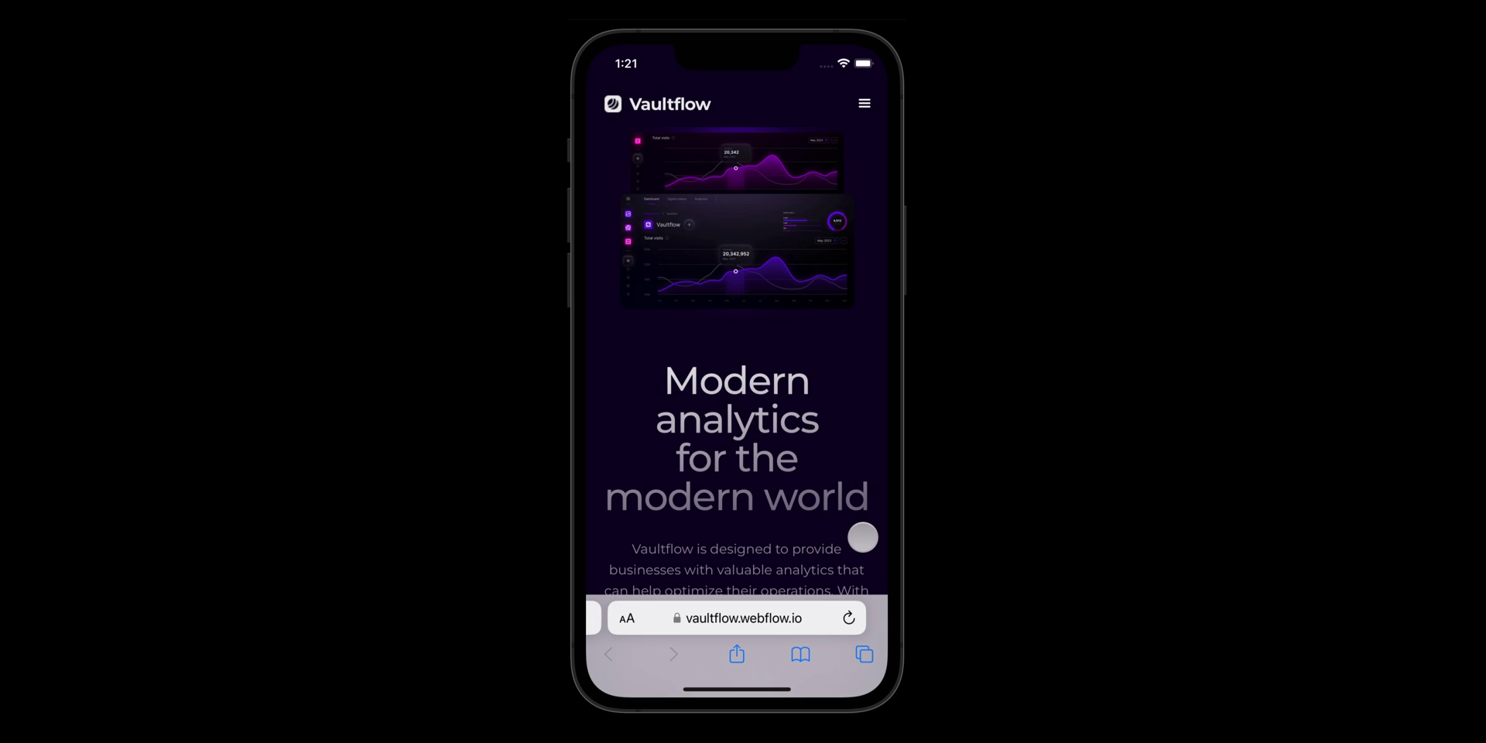
pyautogui.moveTo(860, 411); pyautogui.dragTo(852, 266)
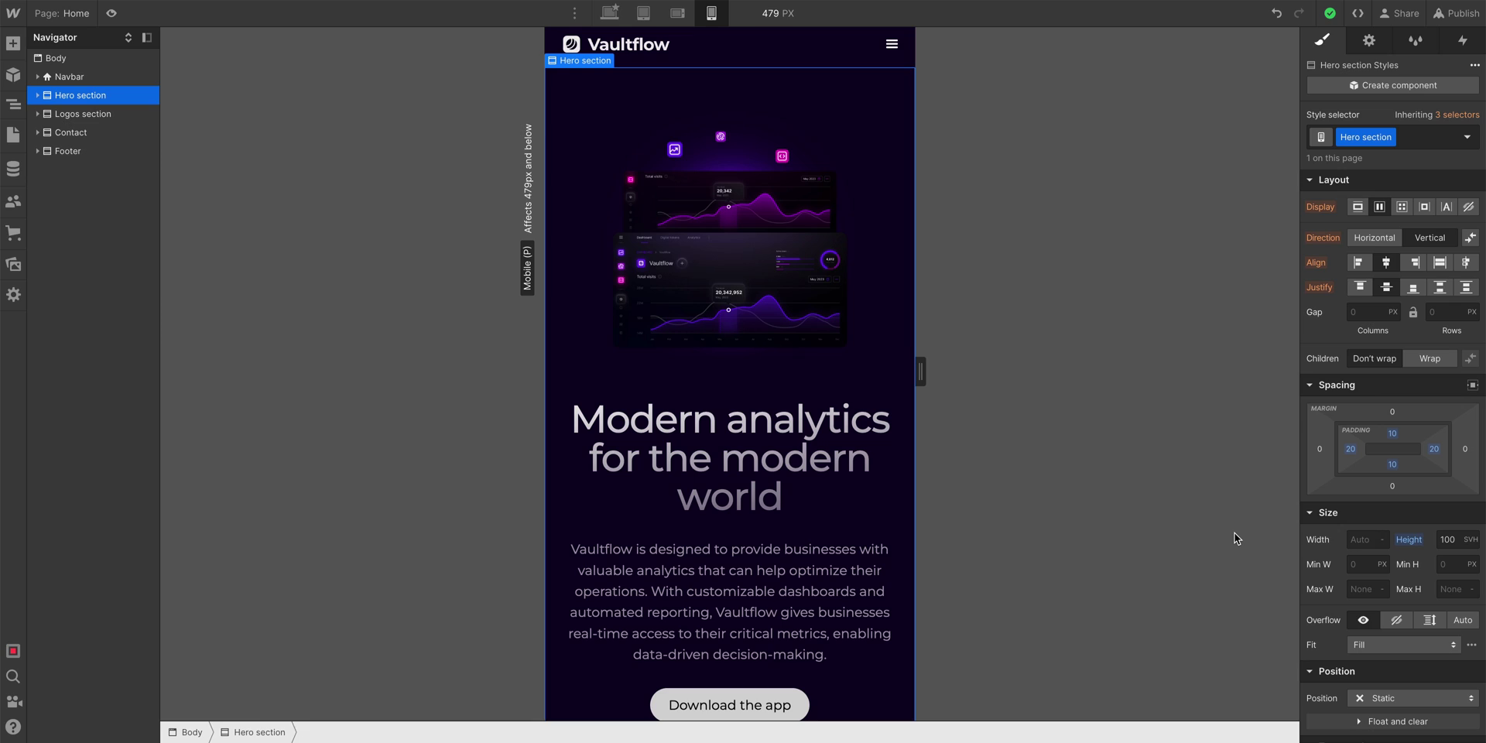
# - Reset the Hero section's height to Auto and set Min H to 100 SVH
pyautogui.click(1409, 539)
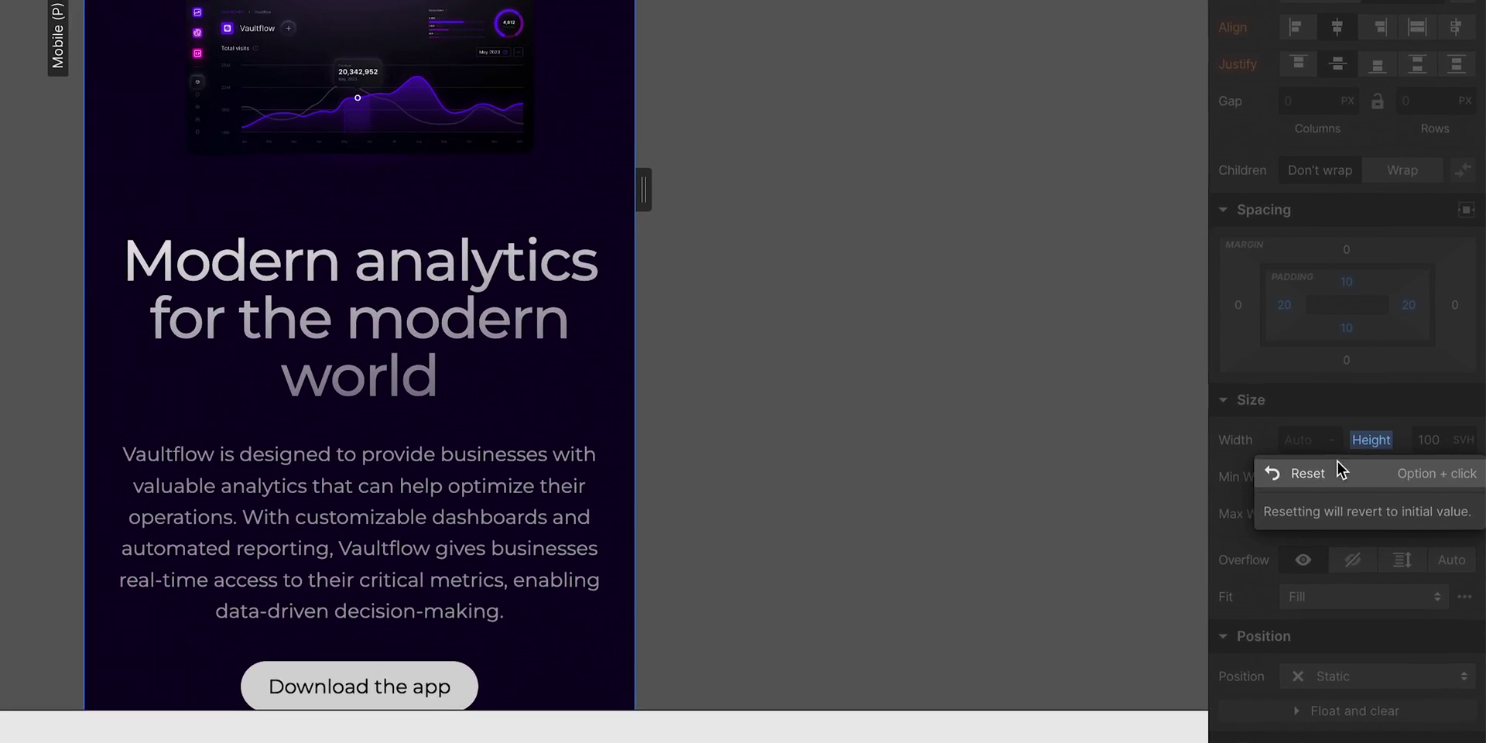
pyautogui.click(1307, 464)
pyautogui.click(1427, 466)
pyautogui.write('1')
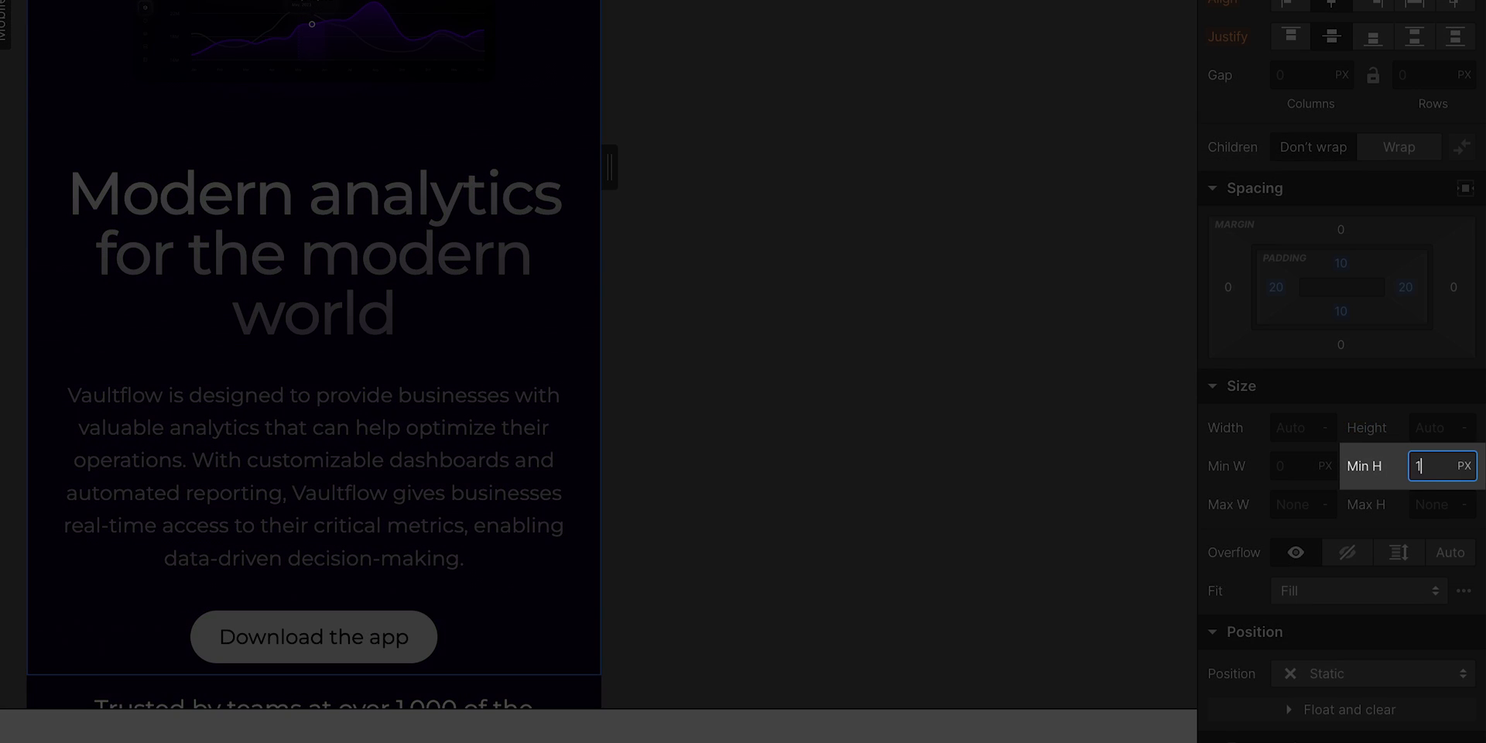
pyautogui.press('Return')
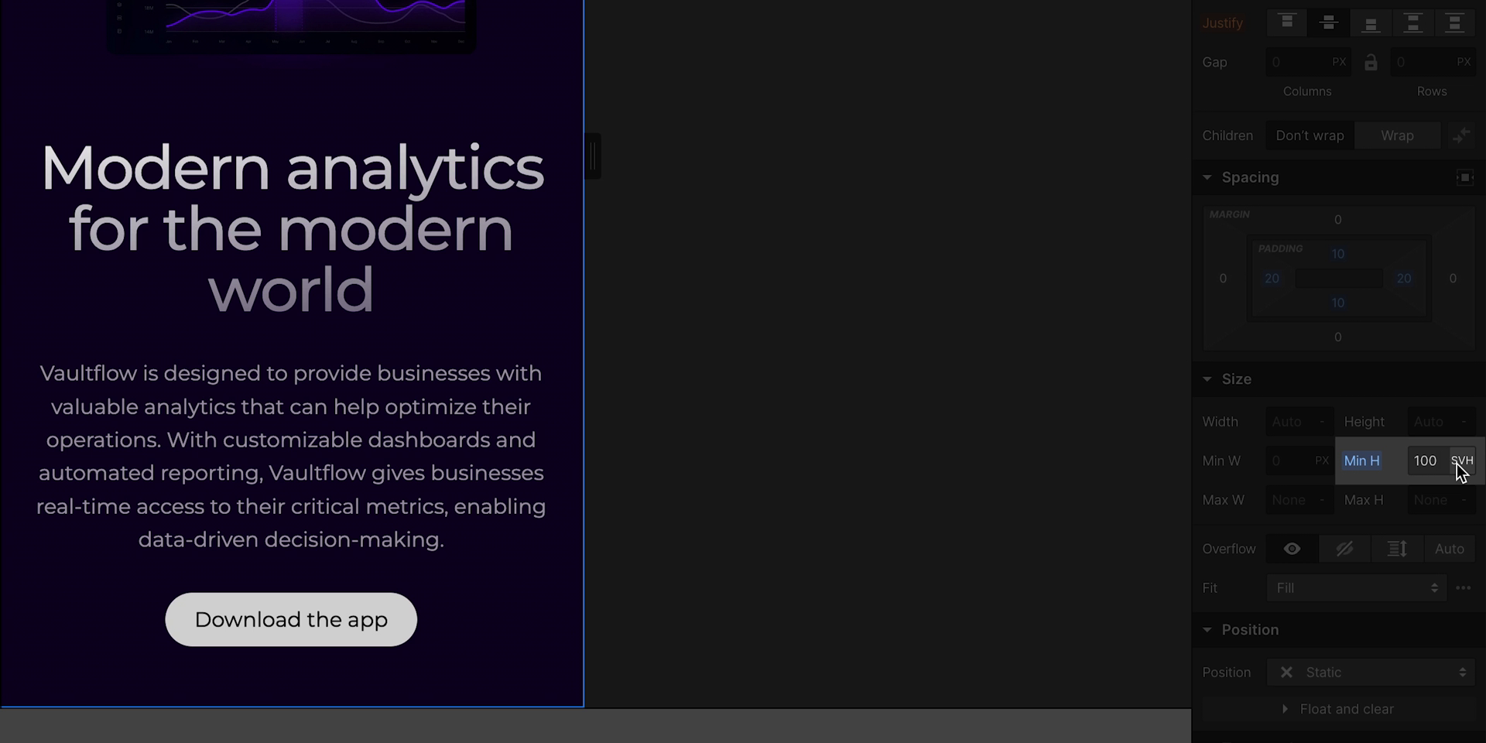
# - Review the Min H unit choices and re-enter 100 SVH as the minimum height
pyautogui.click(1460, 462)
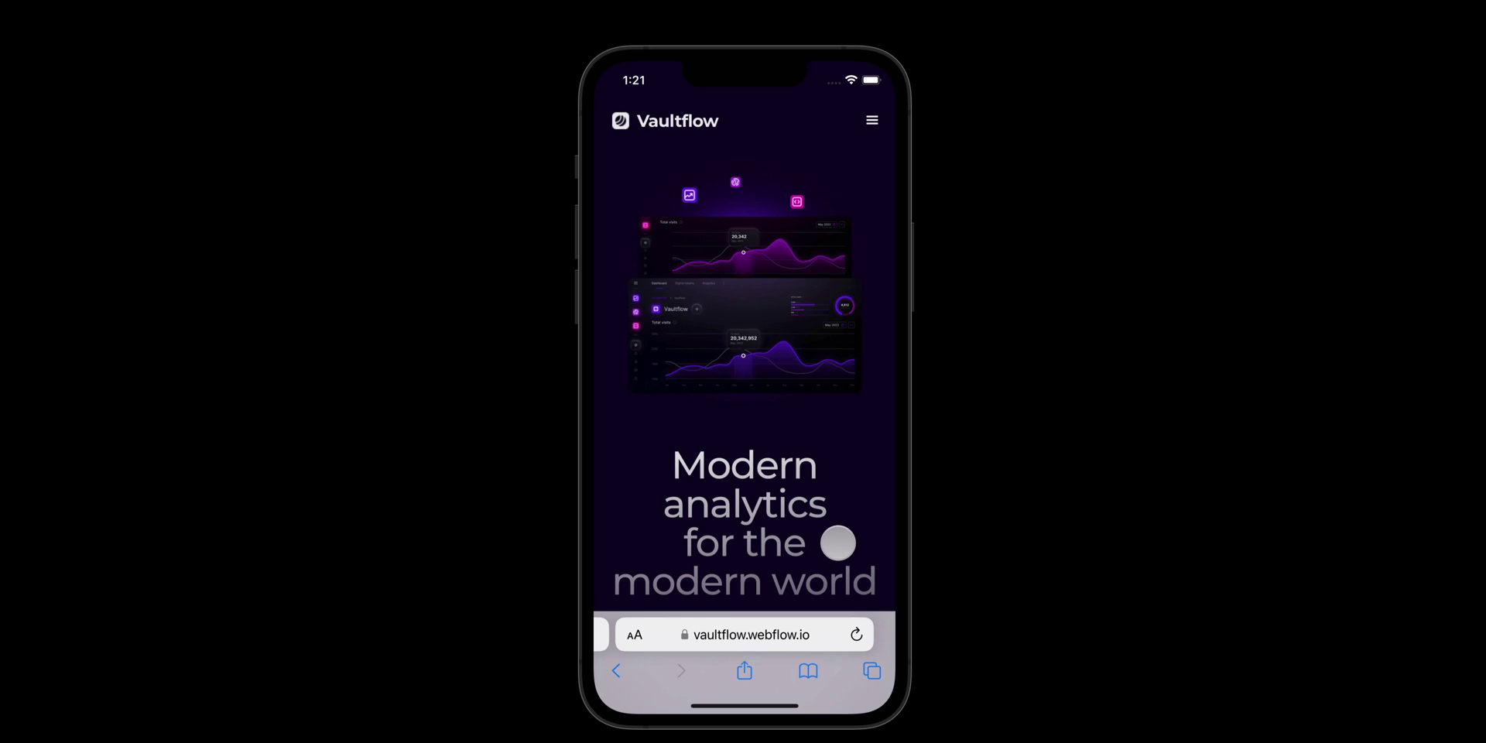
pyautogui.moveTo(838, 542)
pyautogui.mouseDown()
pyautogui.moveTo(842, 249)
pyautogui.moveTo(838, 543)
pyautogui.mouseUp()
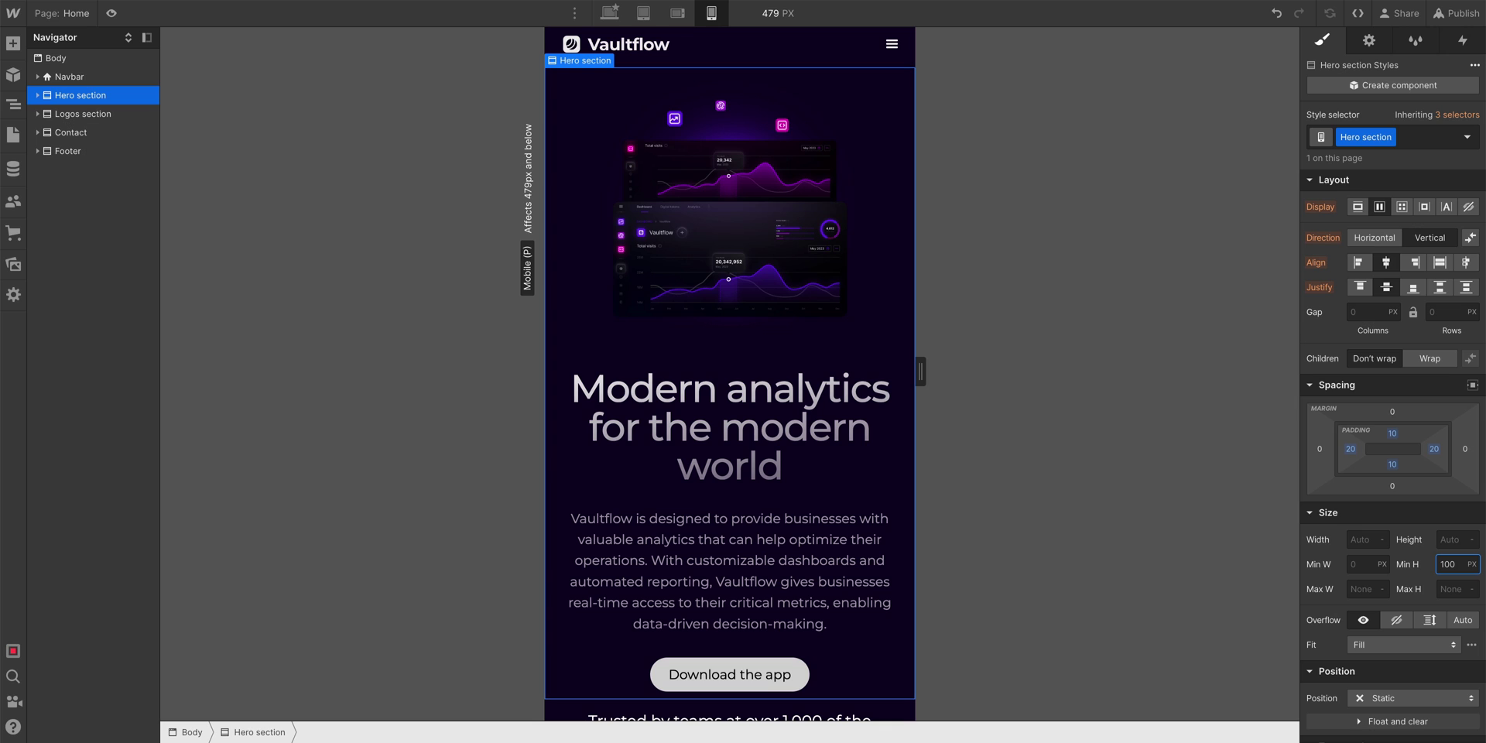
pyautogui.write('vh')
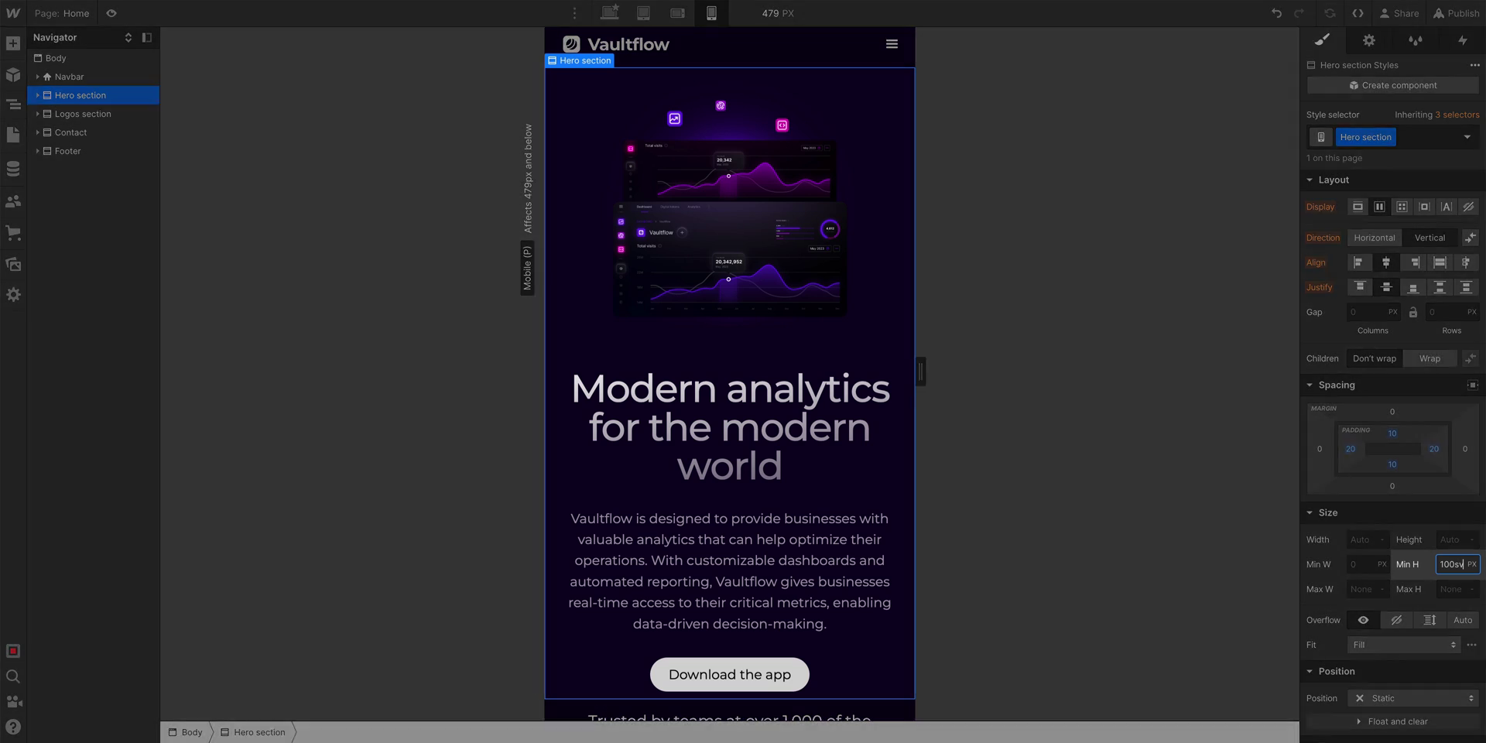
pyautogui.press('Return')
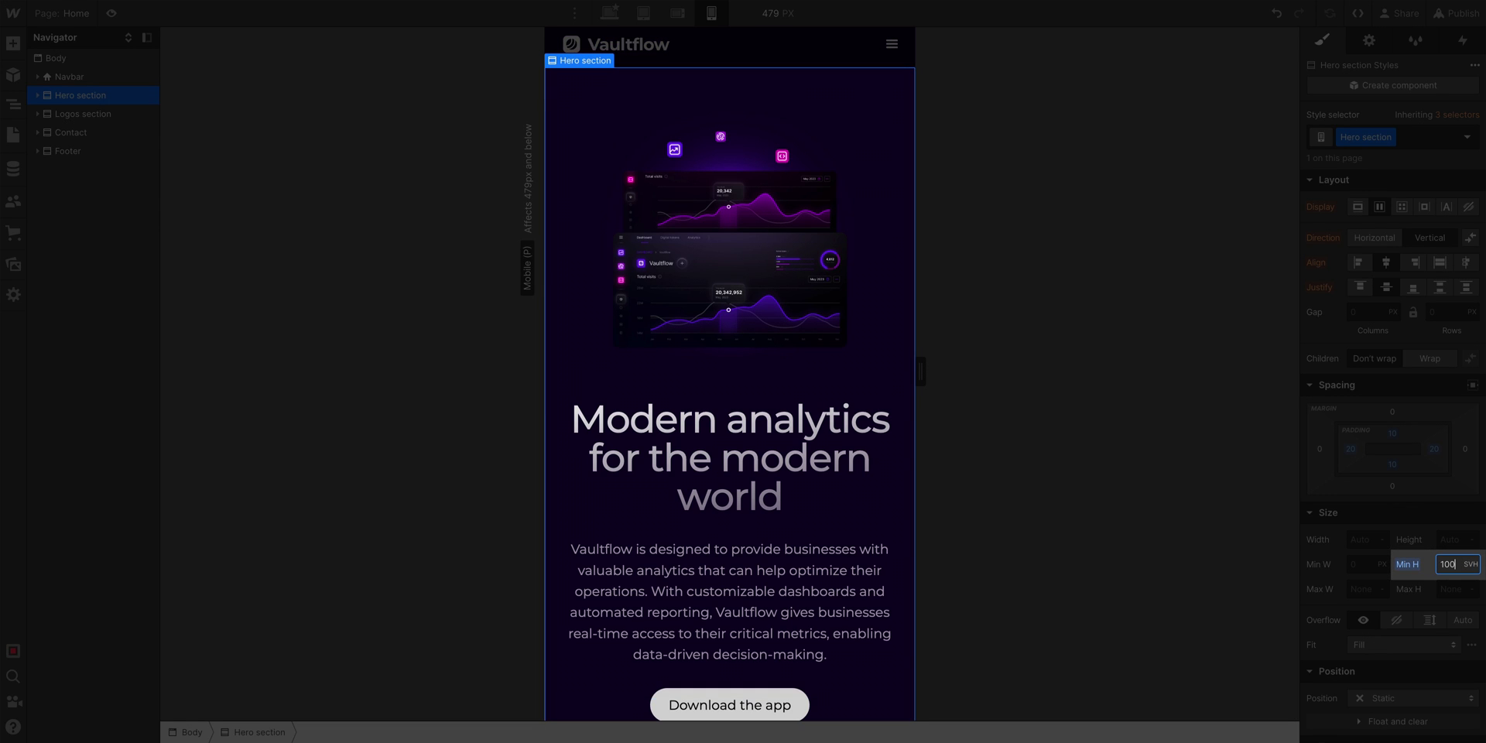